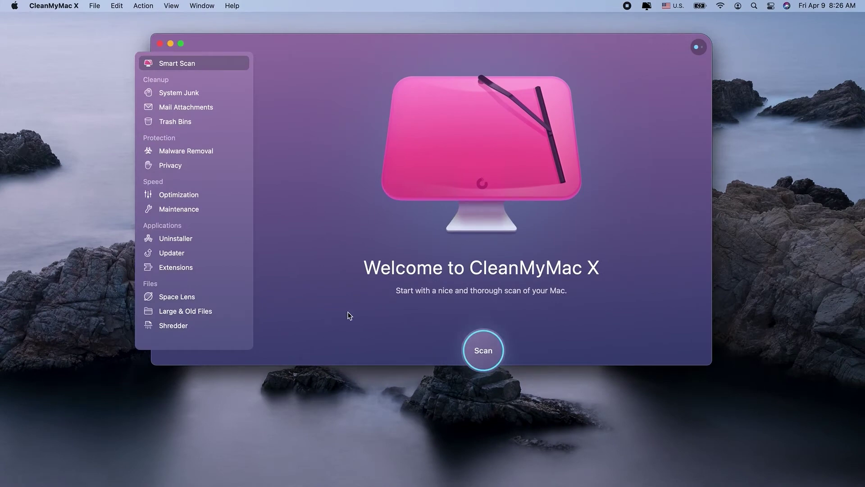
Open the Uninstaller and browse the Unused, Leftovers, Selected, App Store, Setapp and other-store groups
{"action": "left_click", "coordinate": [180, 241]}
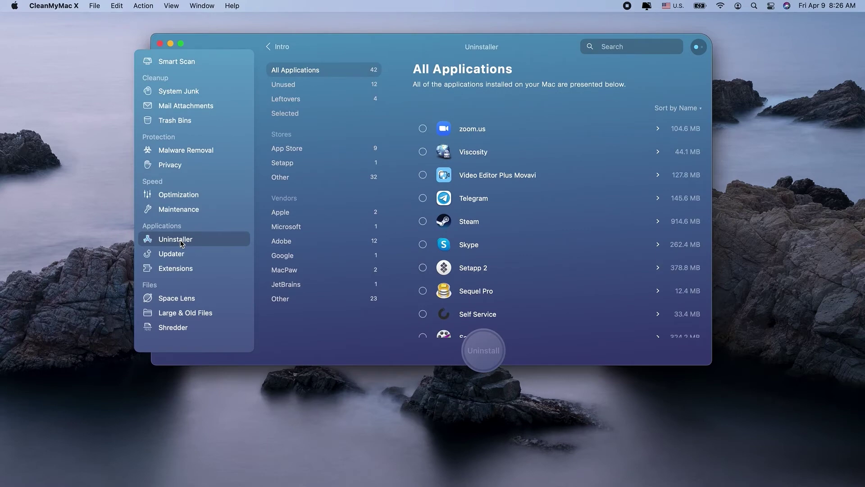
{"action": "left_click", "coordinate": [288, 87]}
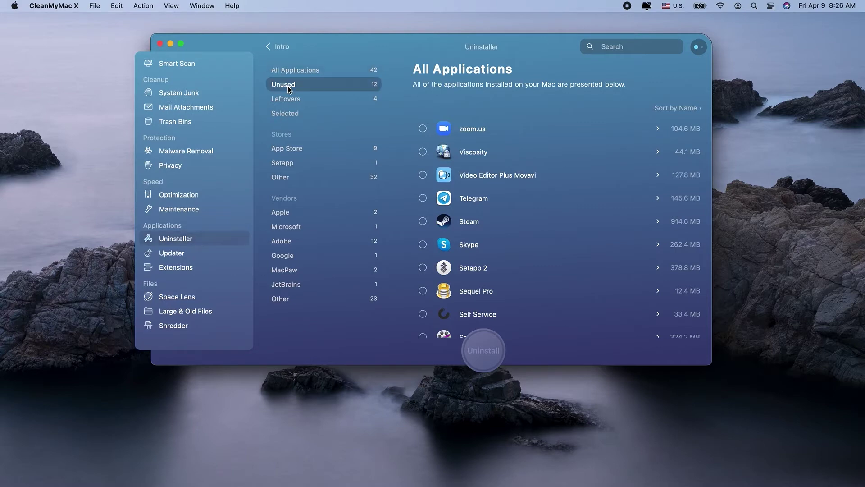
{"action": "left_click", "coordinate": [289, 103]}
{"action": "left_click", "coordinate": [289, 115]}
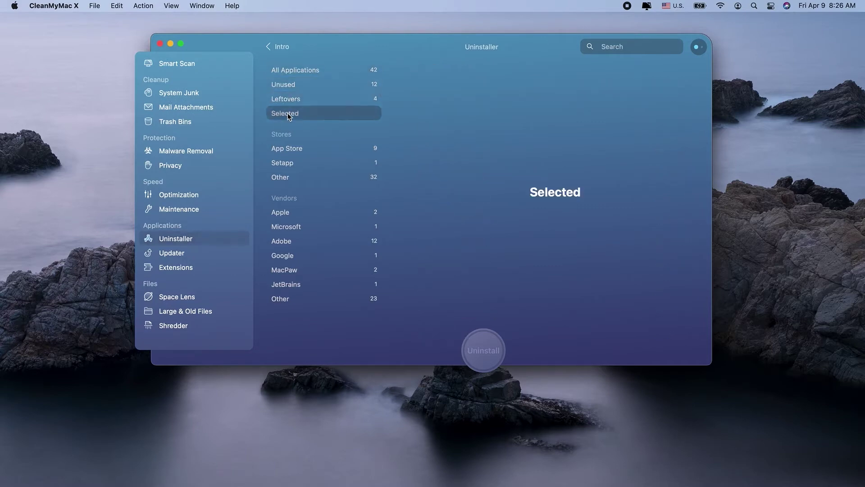
{"action": "left_click", "coordinate": [288, 148]}
{"action": "left_click", "coordinate": [287, 163]}
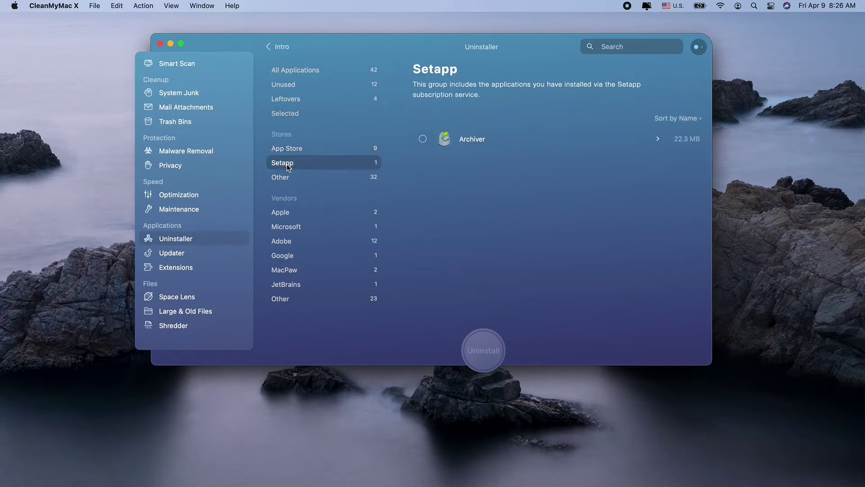
{"action": "left_click", "coordinate": [285, 175]}
Browse the Apple, Microsoft, Adobe, Google, MacPaw, JetBrains and Other vendor groups, then return to All Applications
{"action": "left_click", "coordinate": [290, 215]}
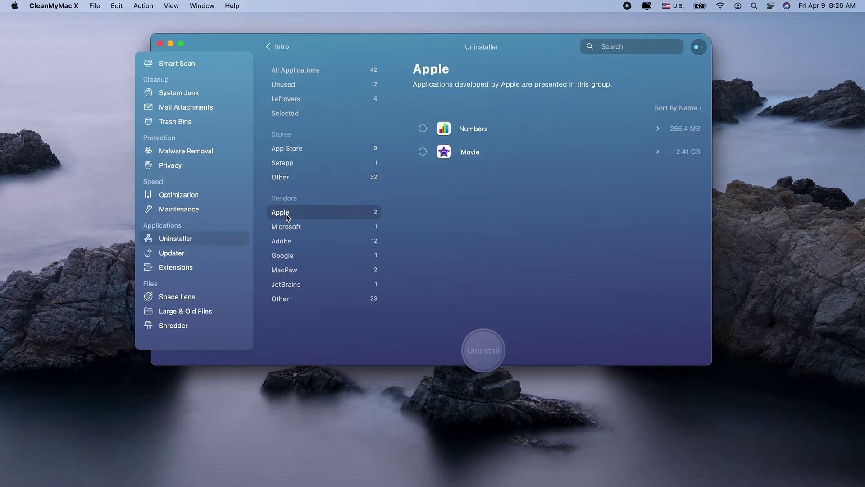
{"action": "left_click", "coordinate": [290, 229]}
{"action": "left_click", "coordinate": [289, 243]}
{"action": "left_click", "coordinate": [290, 257]}
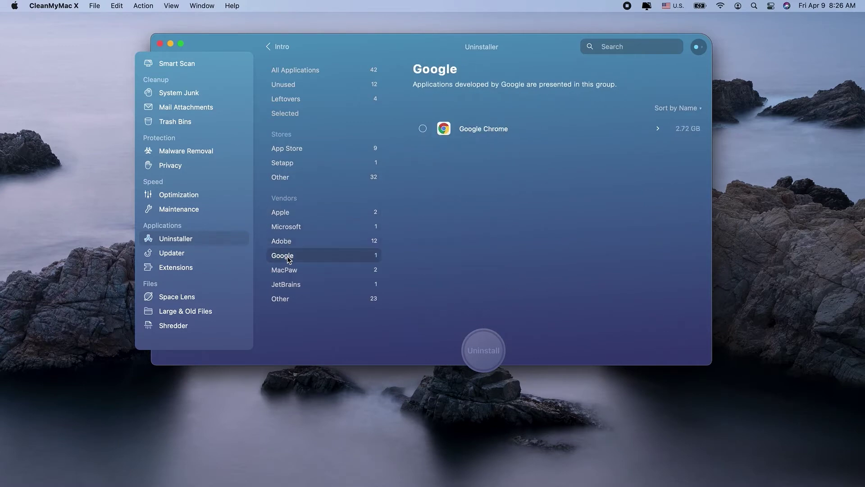
{"action": "left_click", "coordinate": [291, 271]}
{"action": "left_click", "coordinate": [290, 284]}
{"action": "left_click", "coordinate": [290, 299]}
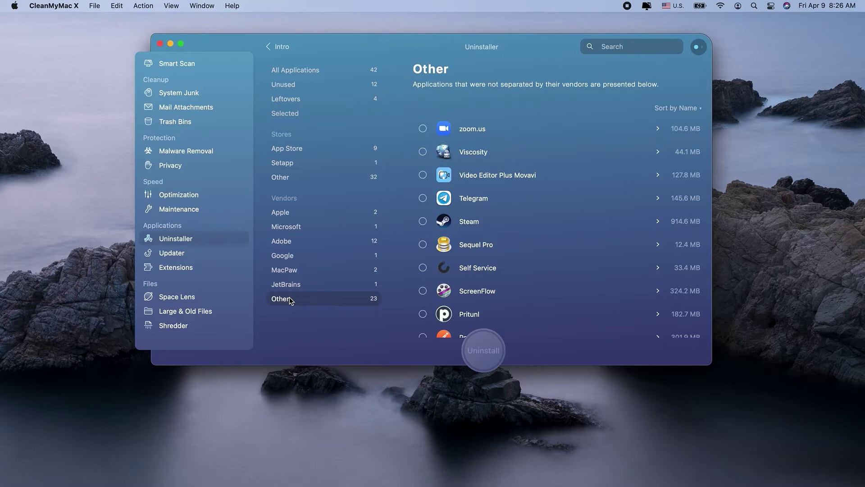
{"action": "left_click", "coordinate": [178, 239]}
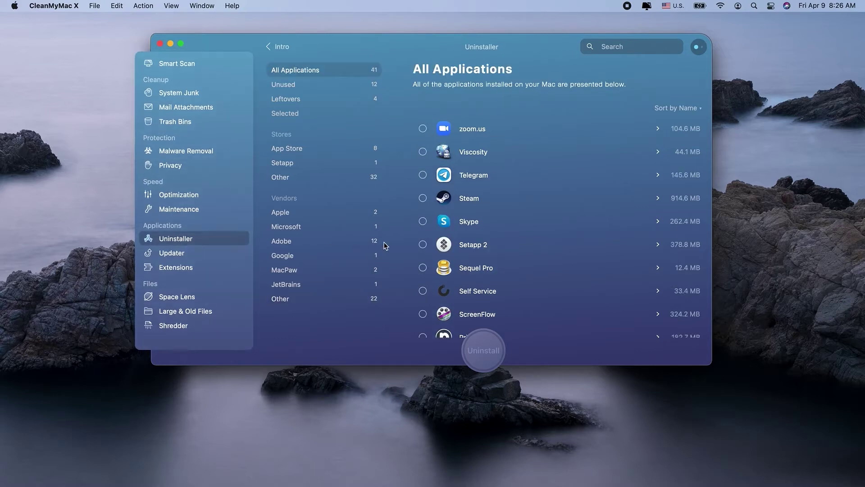
Tick MKPlayer, iMovie and iFunia Media Player and uninstall them, freeing 2.48 GB
{"action": "scroll", "coordinate": [400, 231], "scroll_direction": "down", "scroll_amount": 3}
{"action": "scroll", "coordinate": [400, 231], "scroll_direction": "down", "scroll_amount": 6}
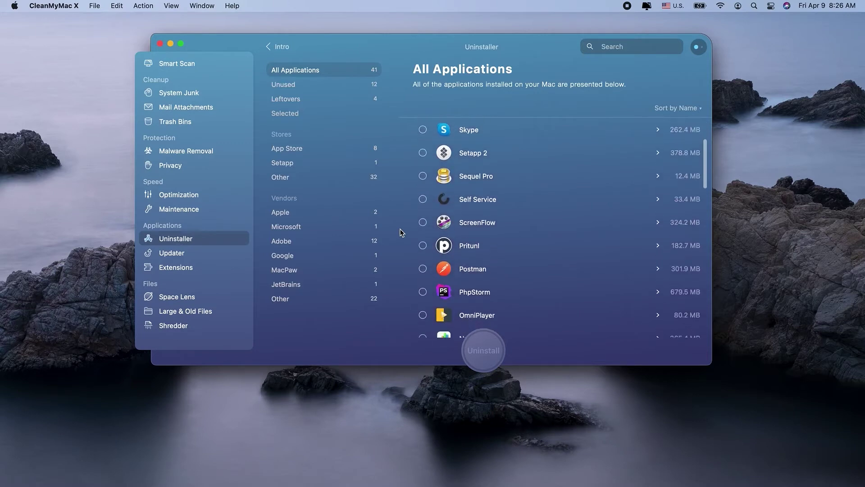
{"action": "scroll", "coordinate": [399, 228], "scroll_direction": "down", "scroll_amount": 4}
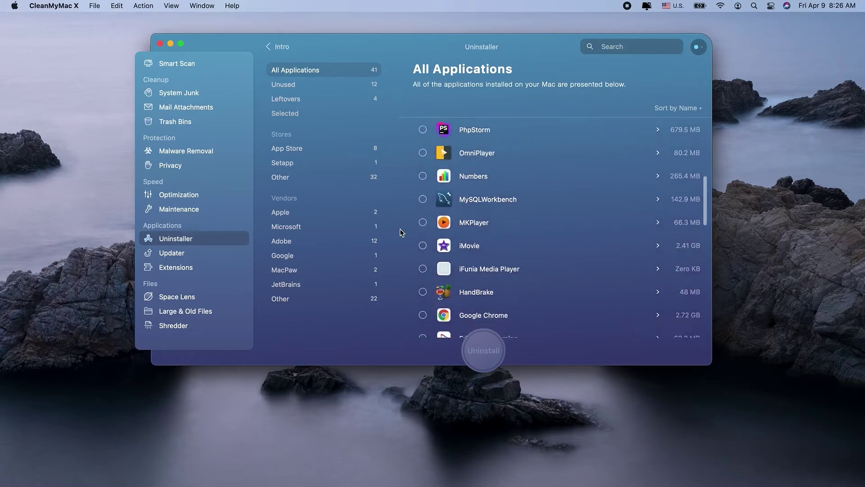
{"action": "left_click", "coordinate": [422, 171]}
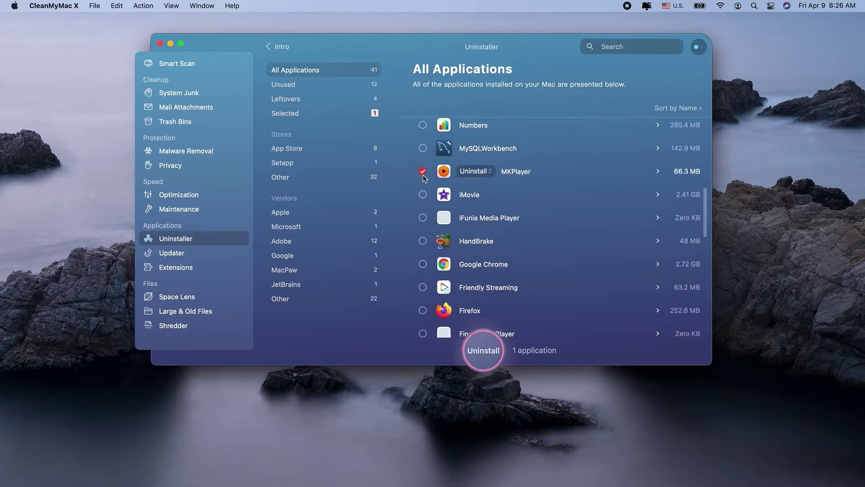
{"action": "left_click", "coordinate": [423, 195]}
{"action": "left_click", "coordinate": [423, 218]}
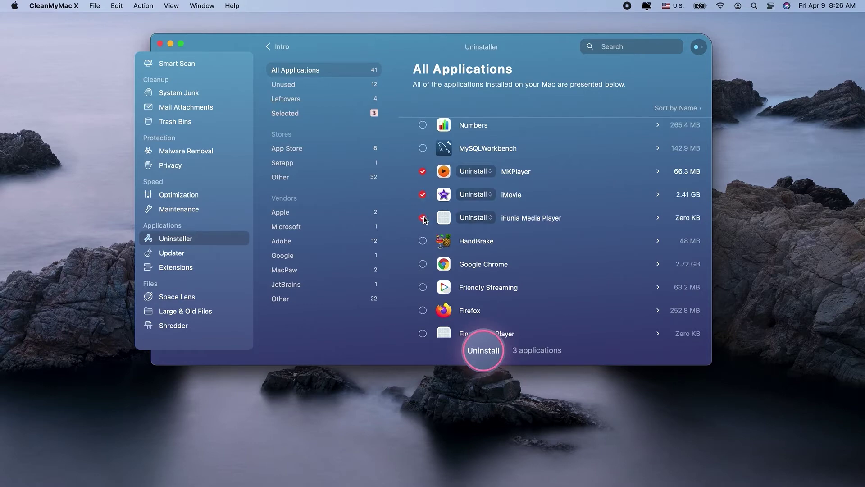
{"action": "left_click", "coordinate": [485, 361]}
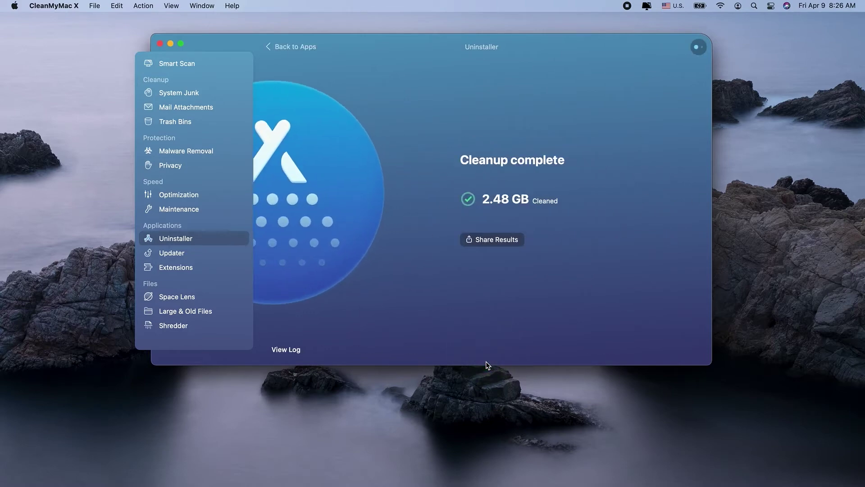
Back in the app list, set zoom.us to Reset and remove the marked items, clearing 127.9 MB
{"action": "left_click", "coordinate": [290, 47]}
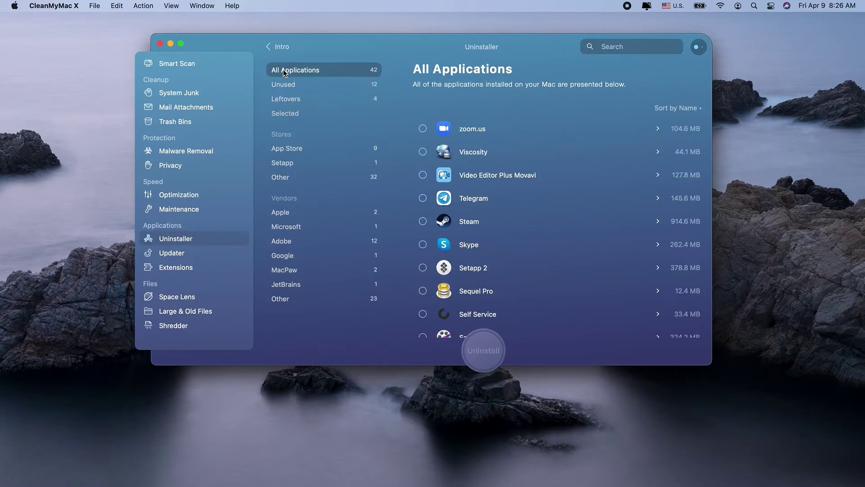
{"action": "left_click", "coordinate": [423, 129]}
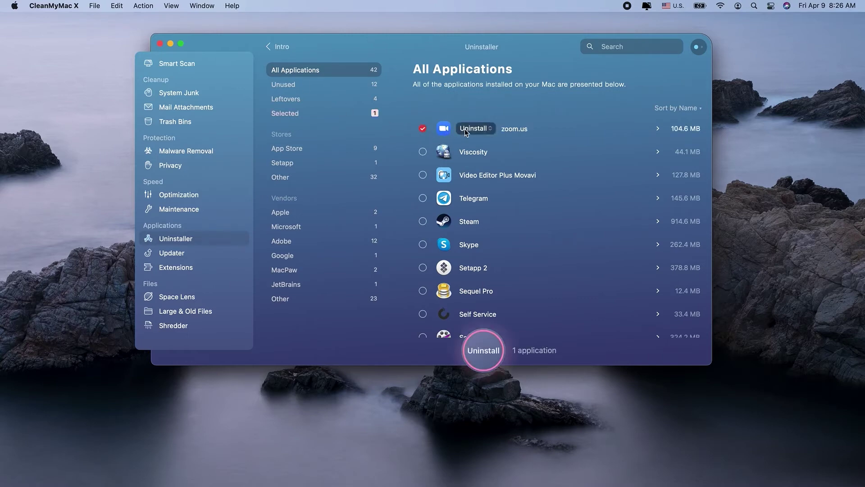
{"action": "left_click", "coordinate": [491, 131]}
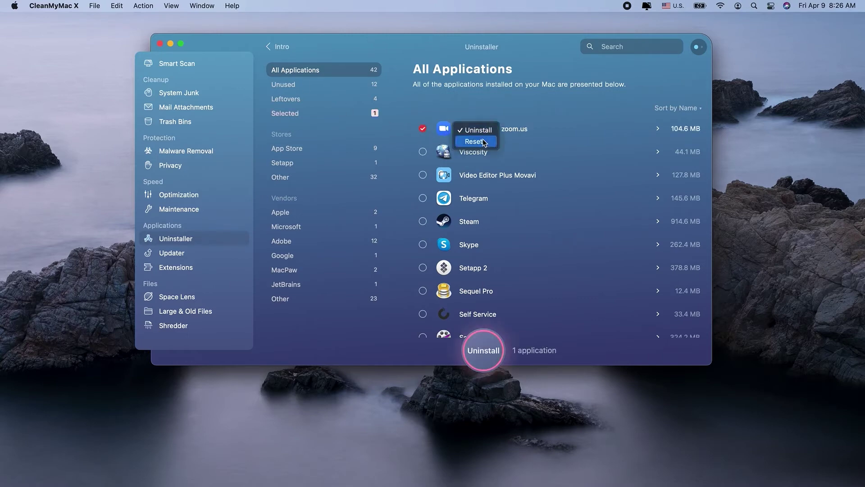
{"action": "left_click", "coordinate": [480, 141]}
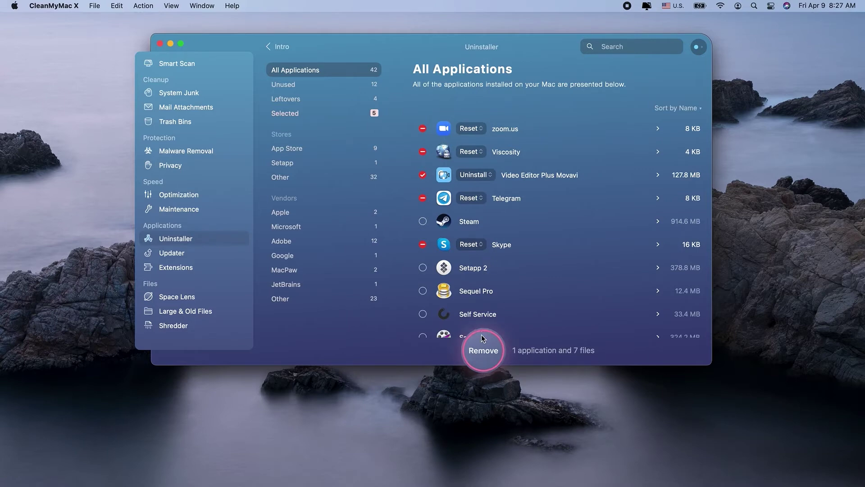
{"action": "left_click", "coordinate": [484, 364]}
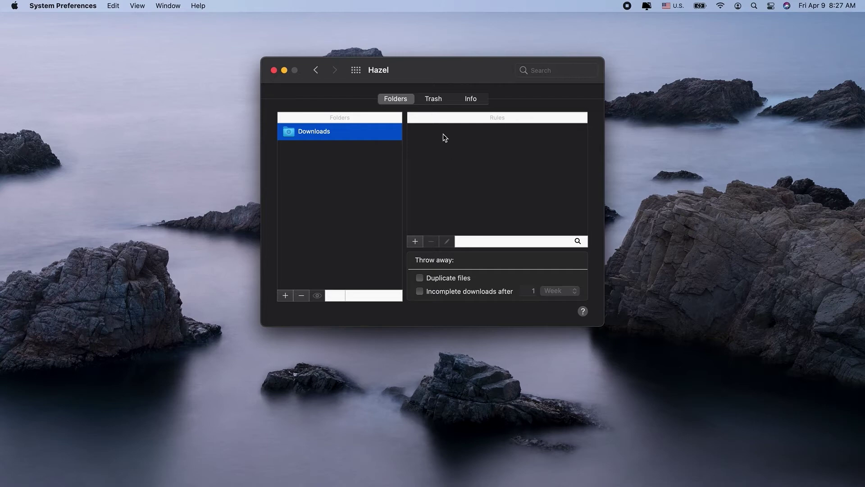
View Hazel's Trash cleanup settings, then its Info tab with status, updates and licence details
{"action": "left_click", "coordinate": [435, 103]}
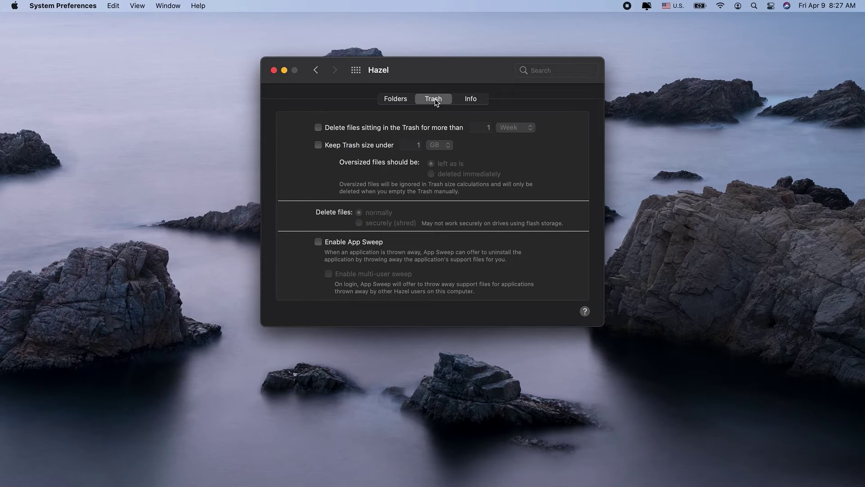
{"action": "left_click", "coordinate": [475, 102]}
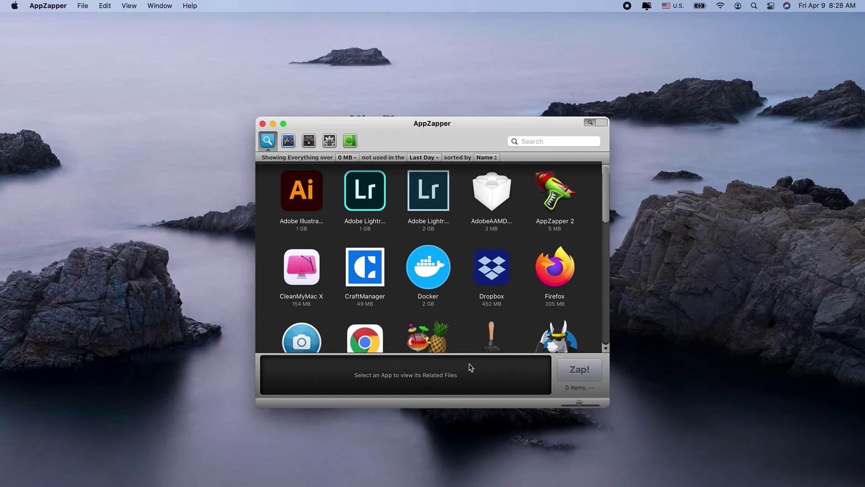
Zap Docker and then HMA VPN together with their related files
{"action": "left_click", "coordinate": [430, 279]}
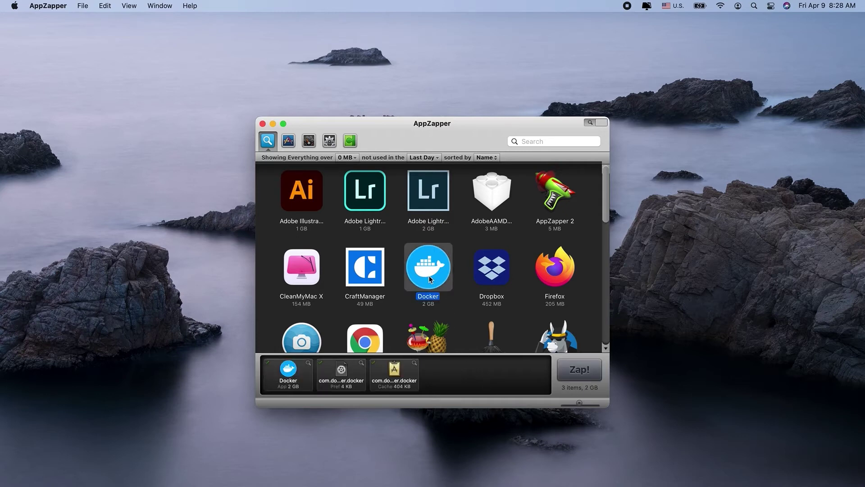
{"action": "left_click", "coordinate": [580, 370]}
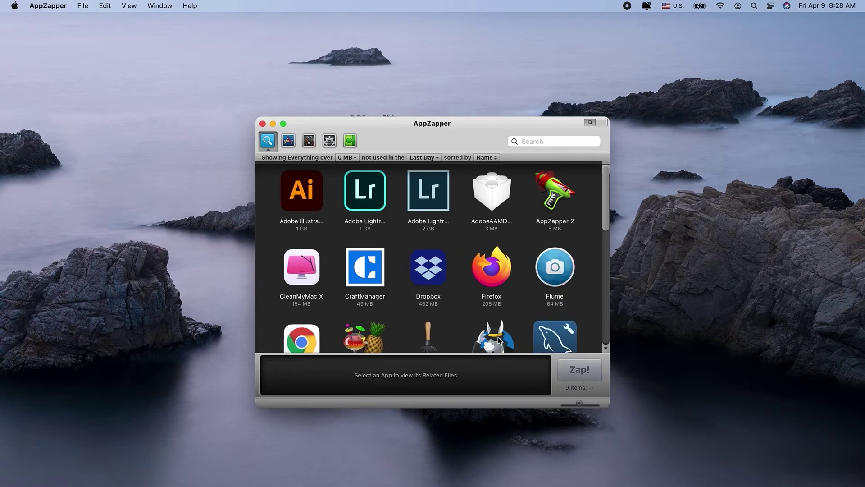
{"action": "left_click", "coordinate": [498, 340]}
{"action": "left_click", "coordinate": [581, 373]}
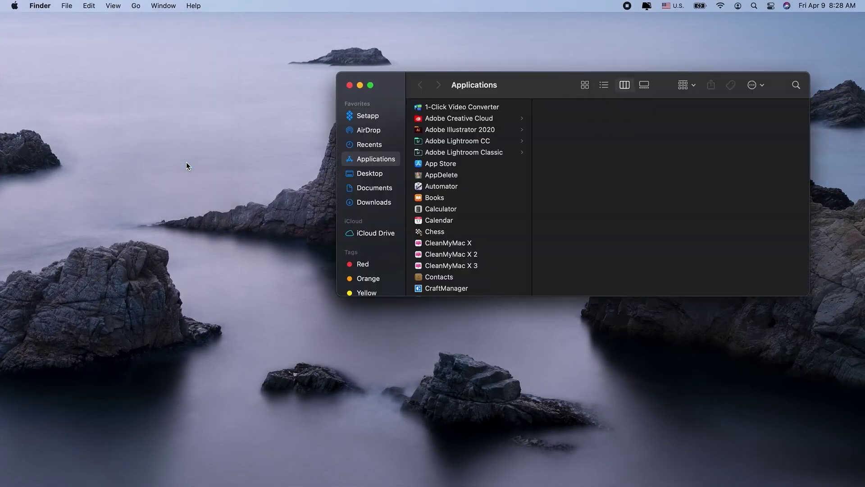
Delete Final Video Player and its leftover files by dropping it onto AppDelete
{"action": "type", "text": "home"}
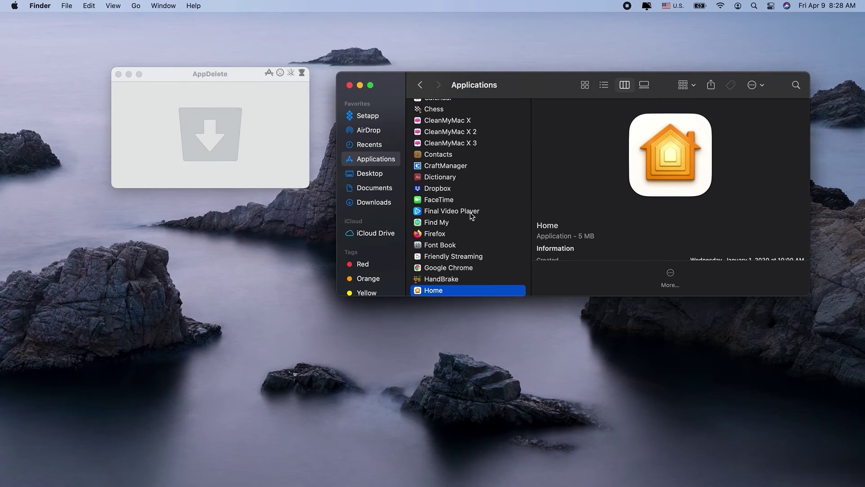
{"action": "left_click_drag", "start_coordinate": [507, 212], "coordinate": [218, 129]}
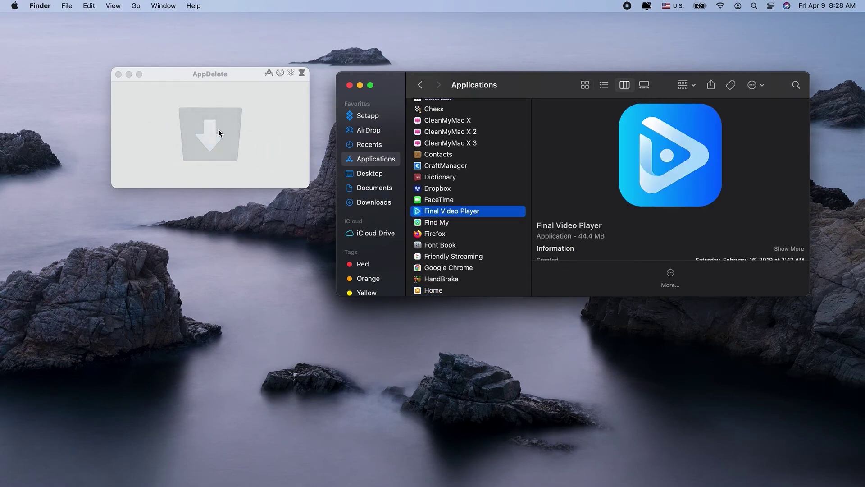
{"action": "left_click", "coordinate": [295, 249]}
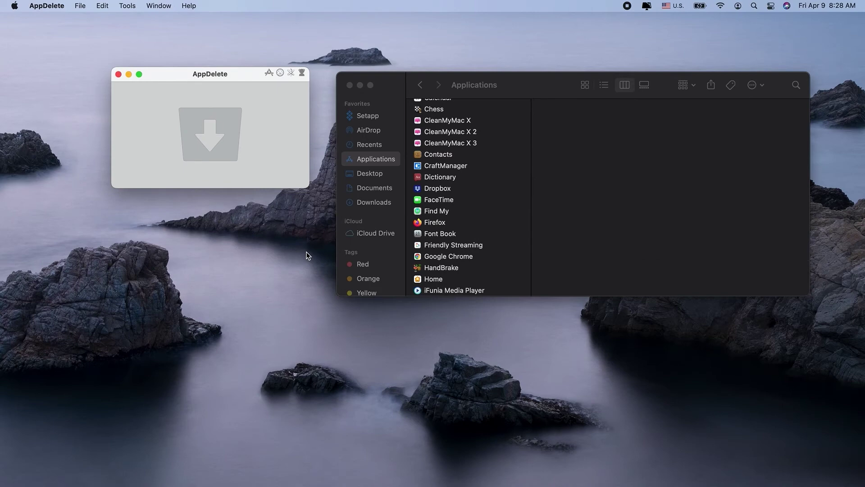
Delete iFunia Media Player and its files with AppDelete, then close Finder and minimise AppDelete
{"action": "left_click", "coordinate": [444, 290]}
{"action": "left_click_drag", "start_coordinate": [444, 290], "coordinate": [227, 134]}
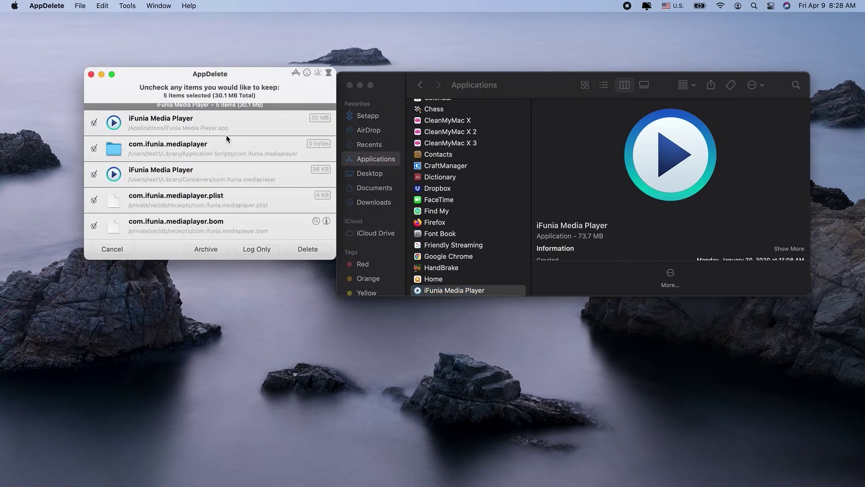
{"action": "left_click", "coordinate": [316, 250]}
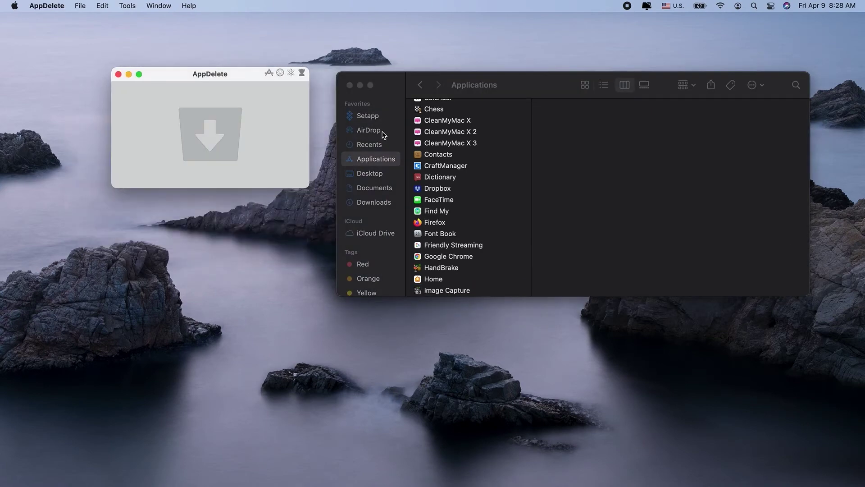
{"action": "left_click", "coordinate": [350, 86]}
{"action": "left_click", "coordinate": [129, 74]}
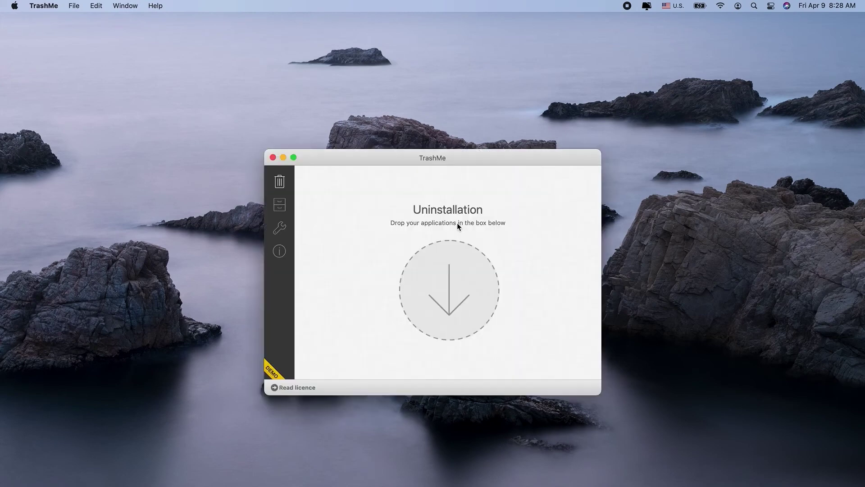
Choose TunnelBear in TrashMe and delete its 10 related files (84.5 MB), allowing Finder control
{"action": "left_click_drag", "start_coordinate": [390, 157], "coordinate": [395, 118]}
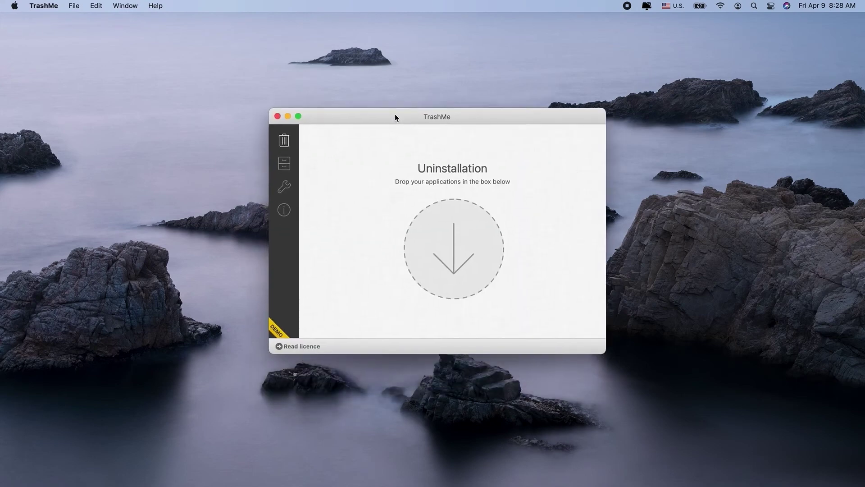
{"action": "key", "text": "super+o"}
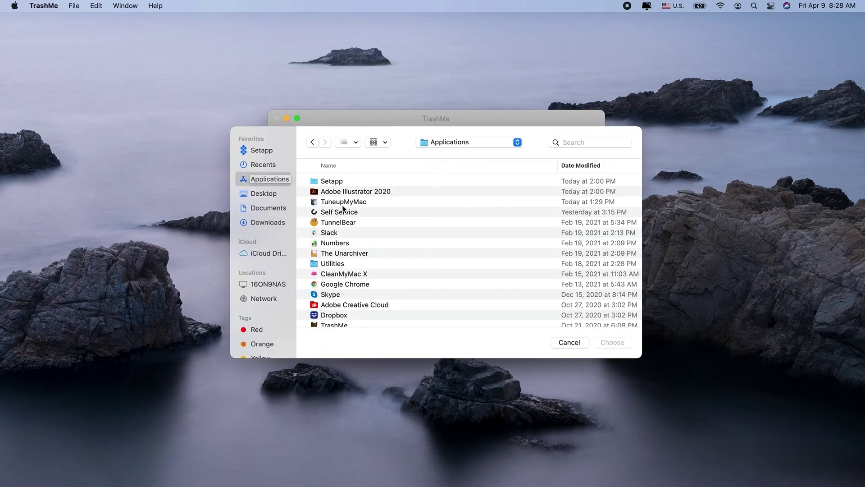
{"action": "left_click", "coordinate": [348, 223]}
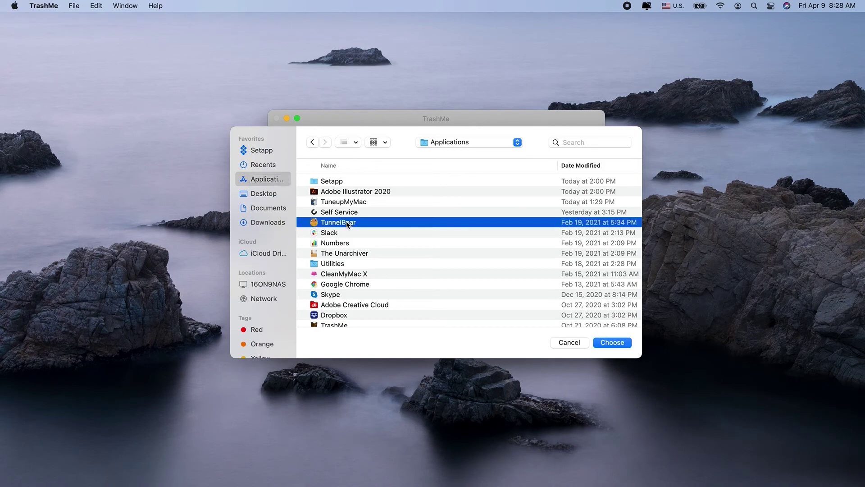
{"action": "left_click", "coordinate": [614, 343]}
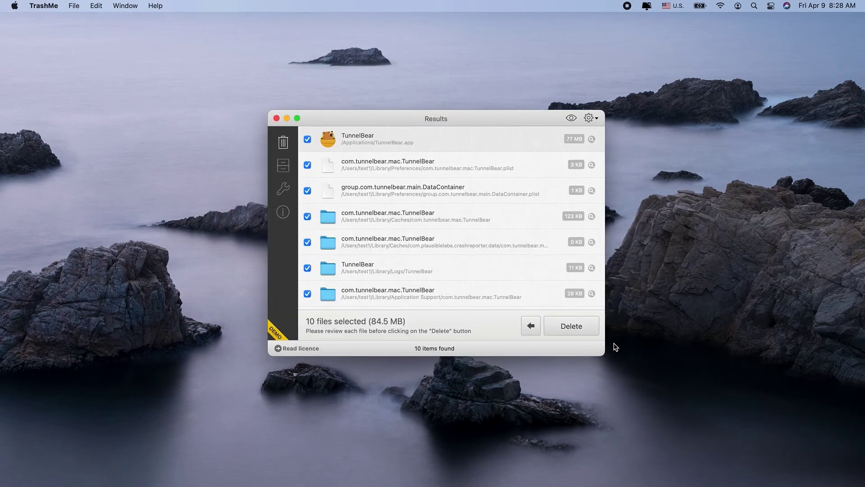
{"action": "left_click", "coordinate": [574, 330]}
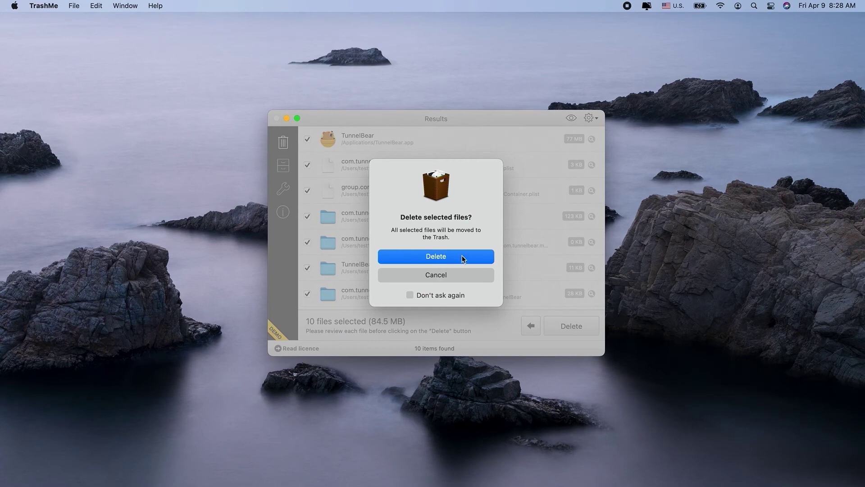
{"action": "left_click", "coordinate": [462, 257]}
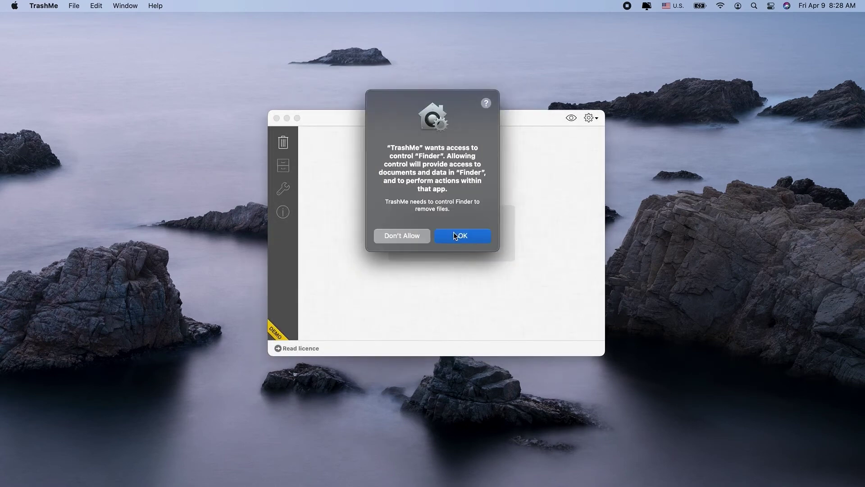
{"action": "left_click", "coordinate": [454, 235]}
{"action": "left_click", "coordinate": [443, 260]}
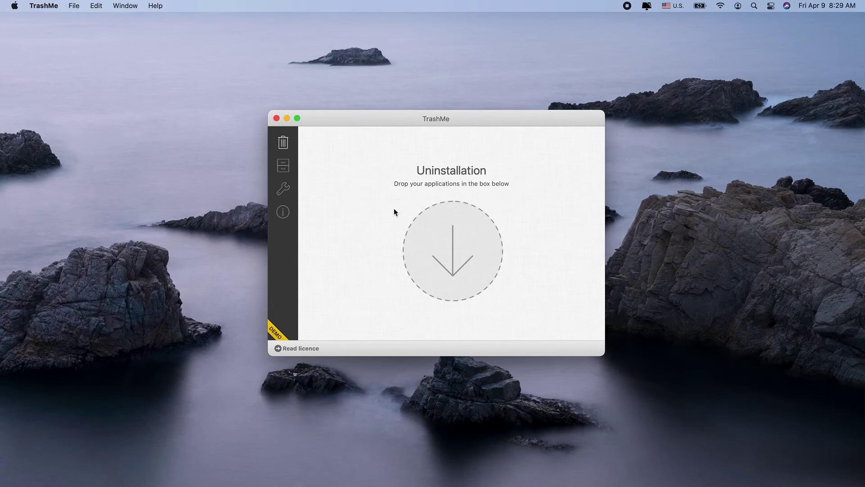
{"action": "left_click", "coordinate": [287, 119]}
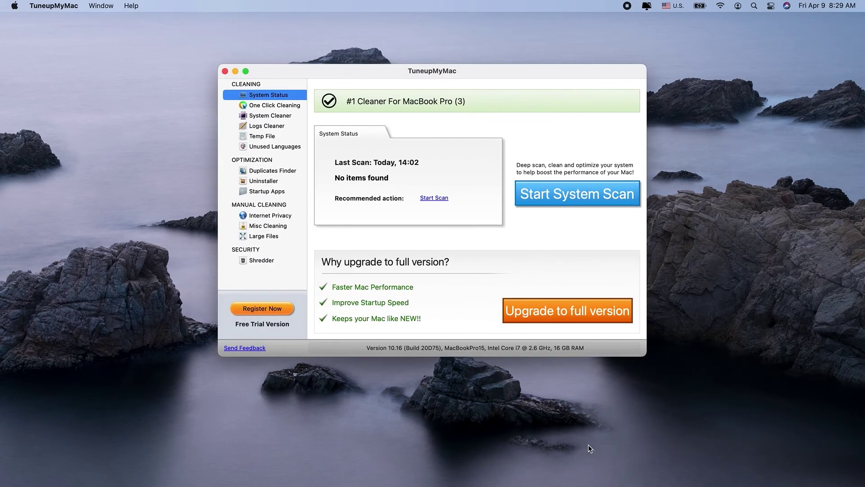
Run a system scan, clean the 88 found items, then start a Logs Cleaner scan
{"action": "left_click", "coordinate": [540, 203]}
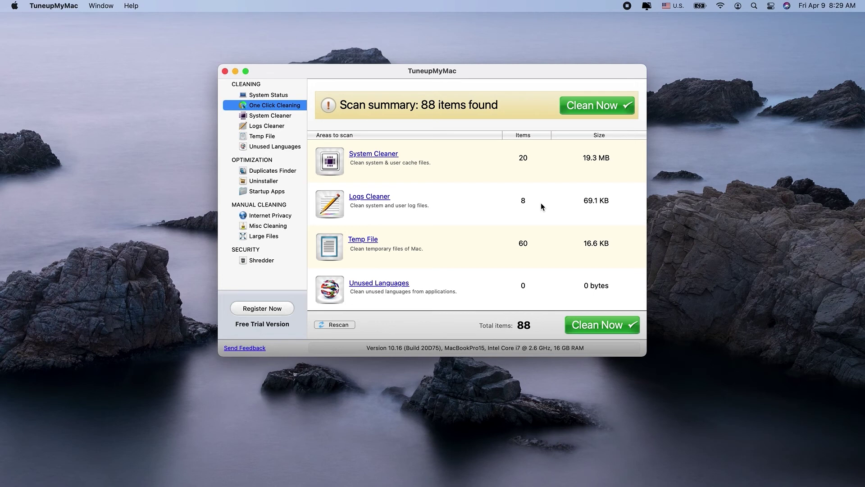
{"action": "left_click", "coordinate": [593, 324]}
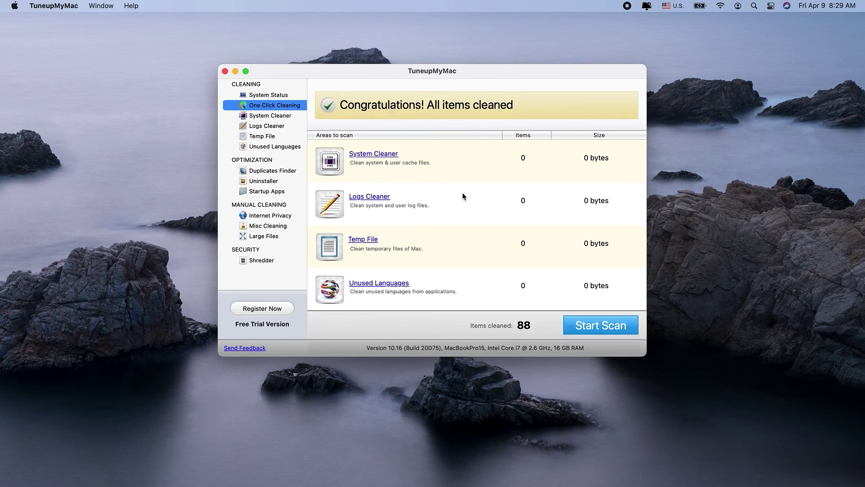
{"action": "left_click", "coordinate": [271, 127]}
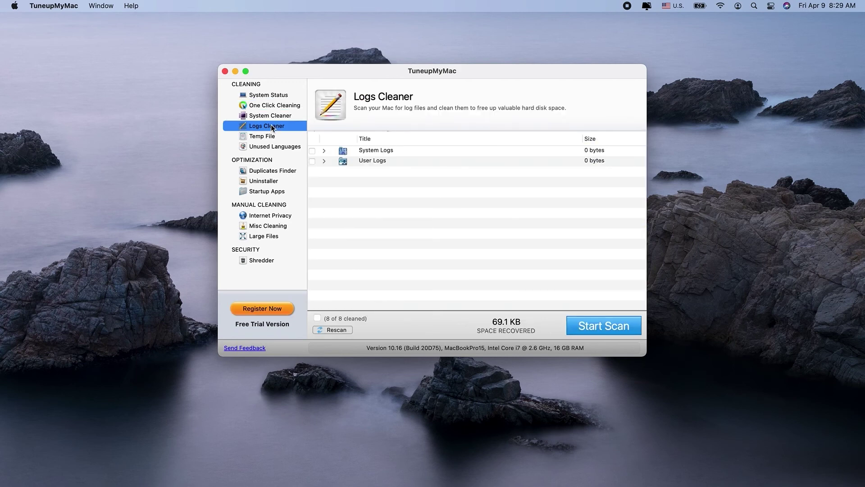
{"action": "left_click", "coordinate": [605, 329]}
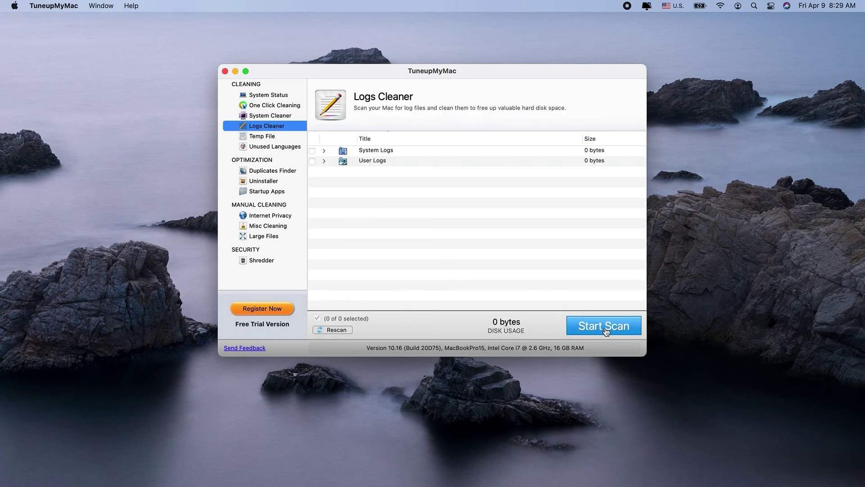
{"action": "left_click", "coordinate": [235, 72]}
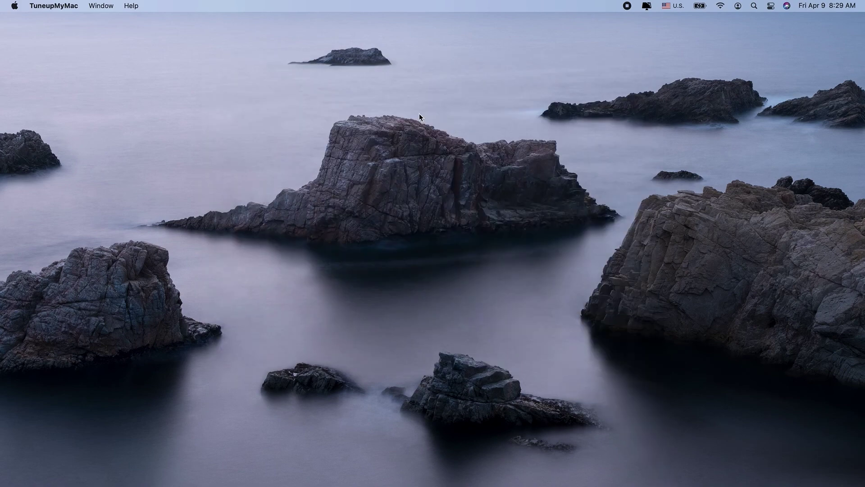